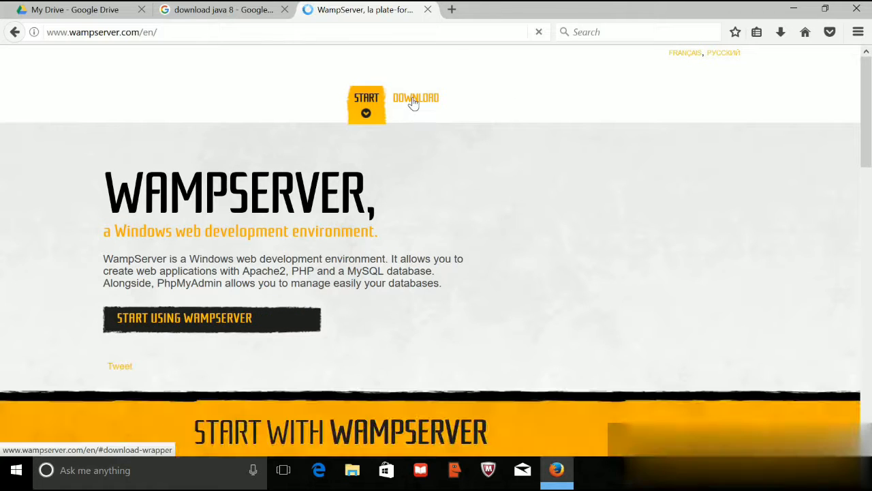
Go to the download section of the WampServer website.
left_click(413, 102)
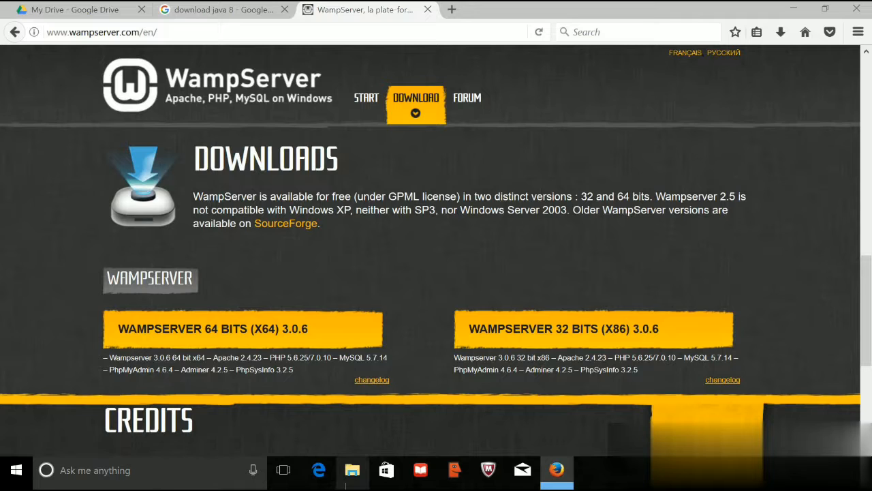
Run the wampserver3.0.6 x64 installer from the softwares folder on drive D: in File Explorer, using English as the setup language.
key("super+e")
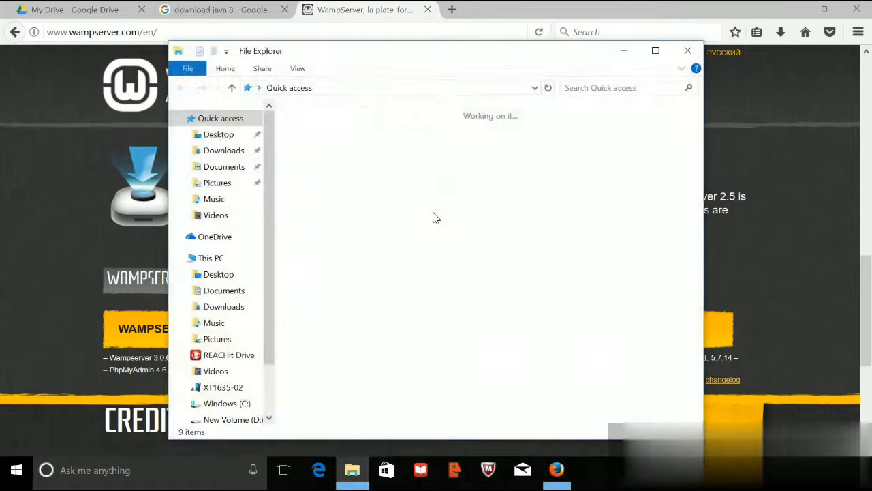
left_click(269, 417)
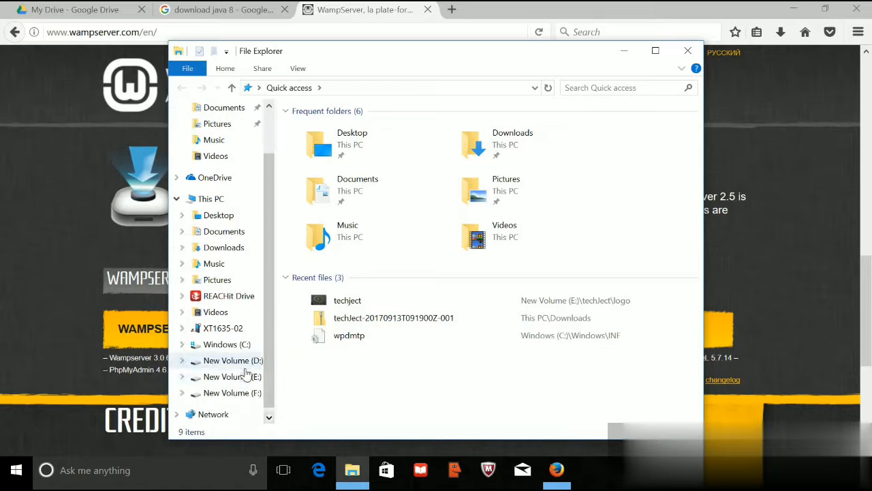
left_click(249, 359)
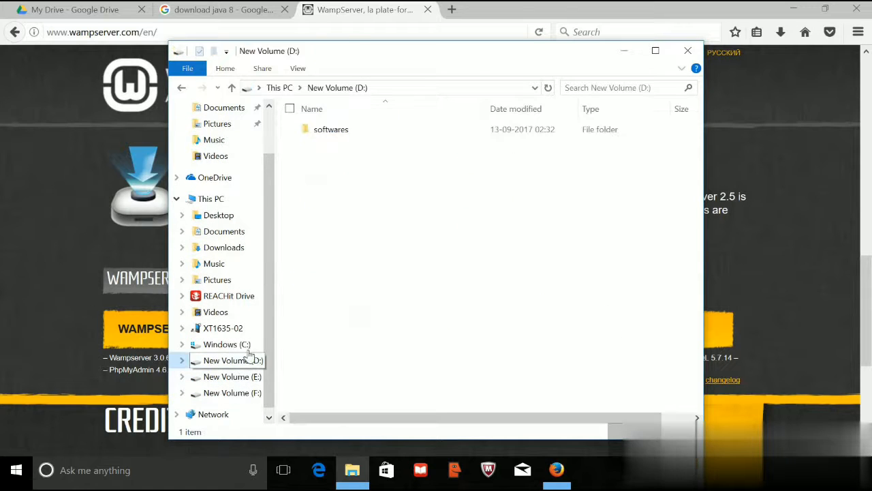
double_click(376, 133)
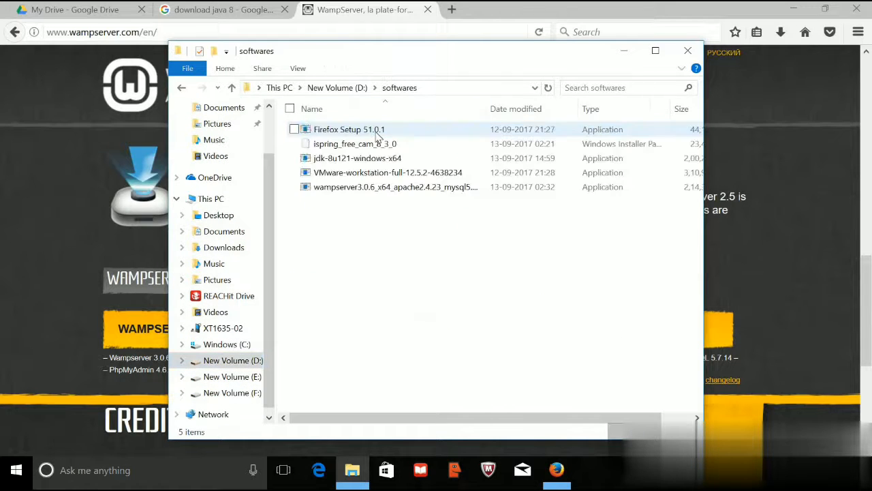
left_click(346, 194)
double_click(346, 190)
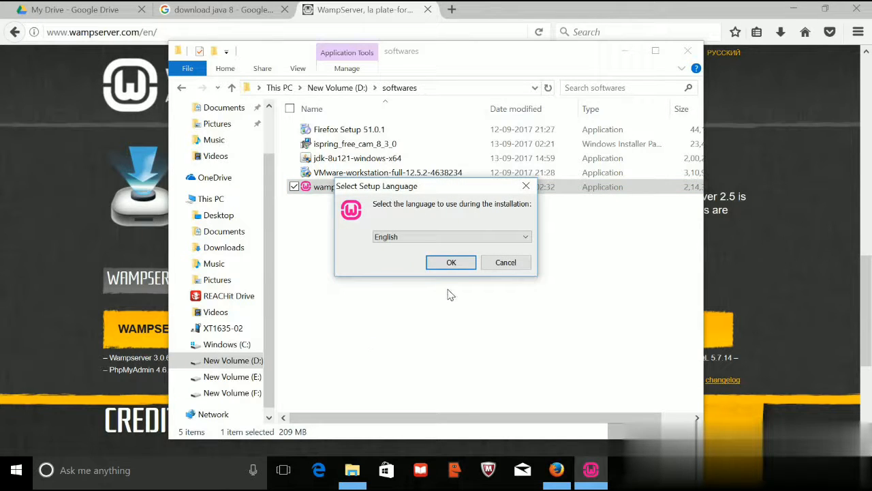
left_click(451, 265)
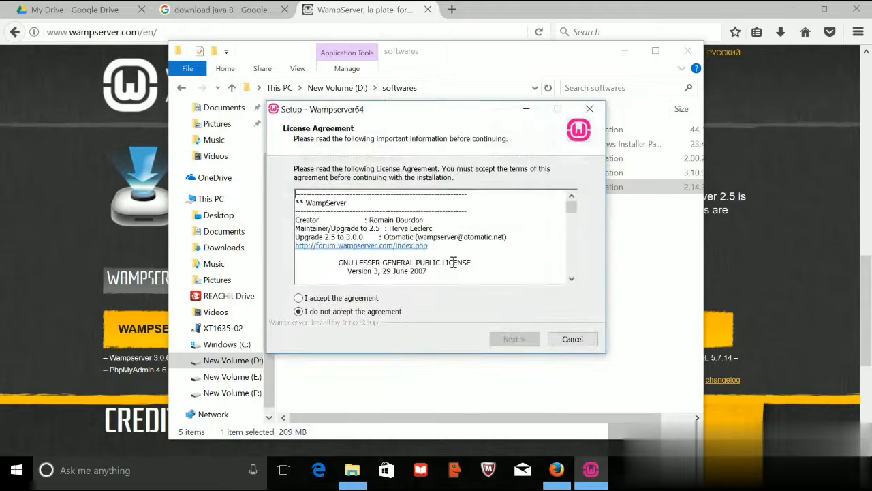
Accept the license agreement and start installing Wampserver64 into c:\wamp64 with the default Start Menu folder.
left_click(321, 300)
left_click(509, 341)
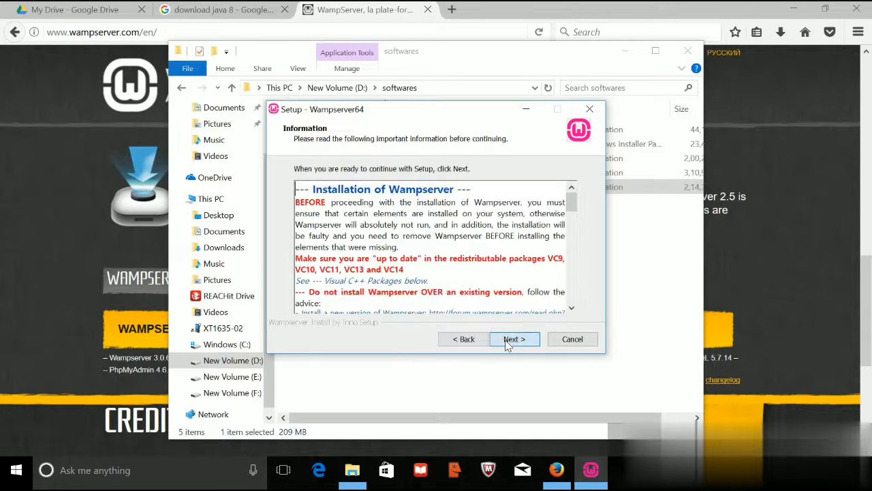
left_click(512, 340)
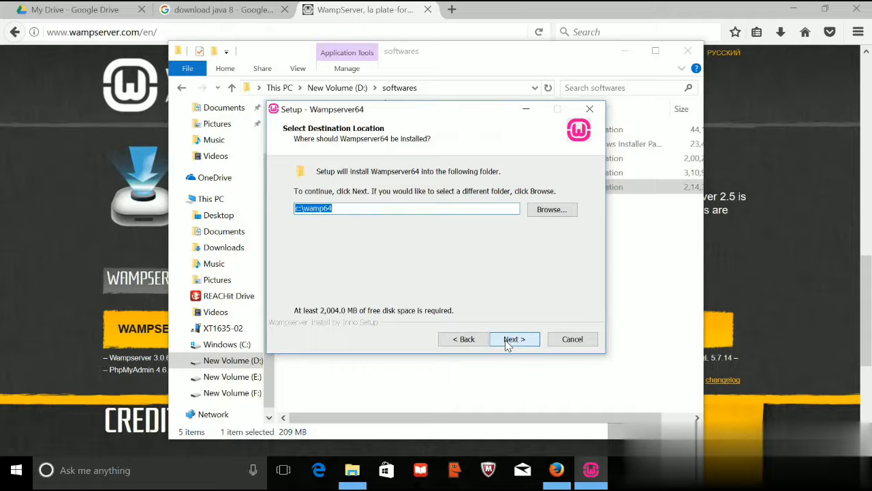
left_click(372, 208)
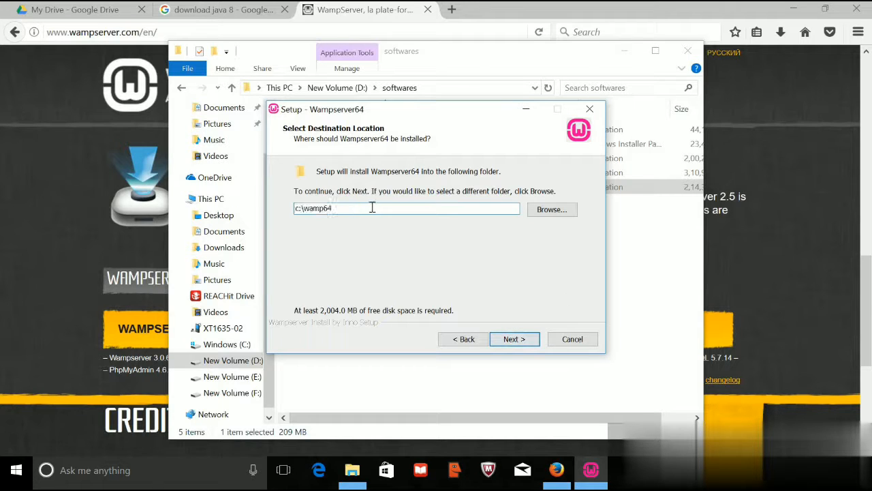
left_click(512, 339)
left_click(512, 339)
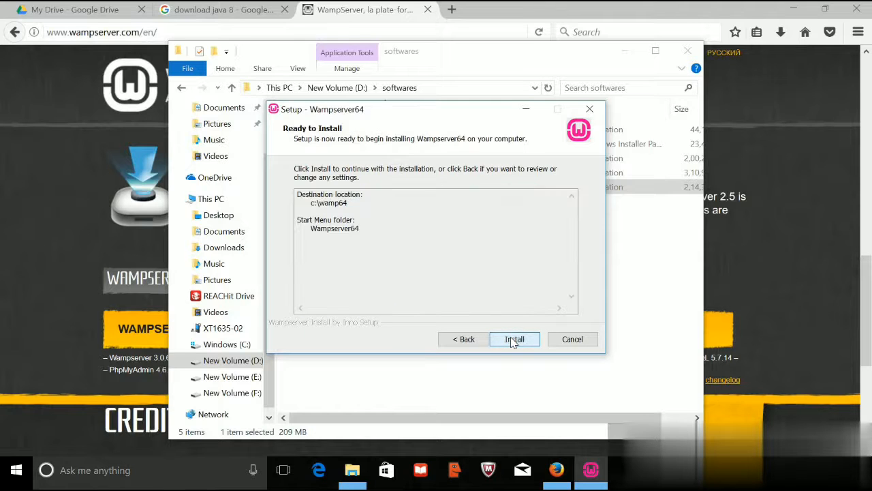
left_click(512, 339)
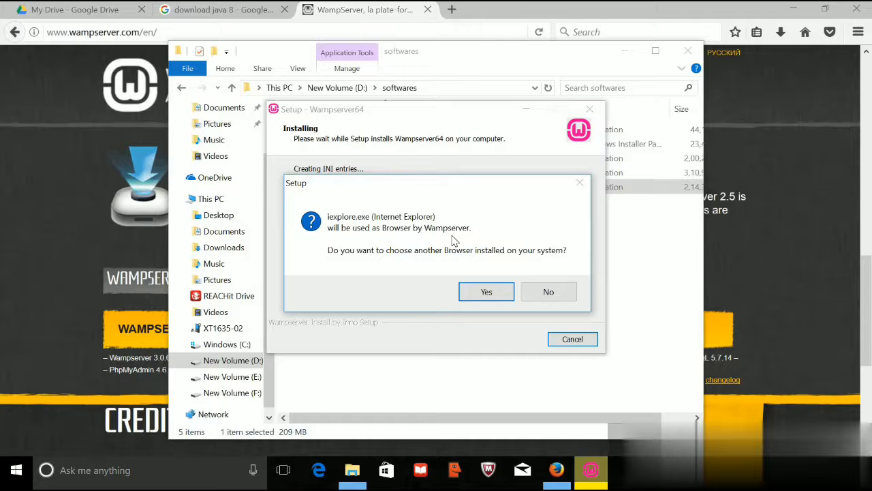
Choose iexplore as Wampserver's default browser and notepad as its text editor.
left_click(488, 297)
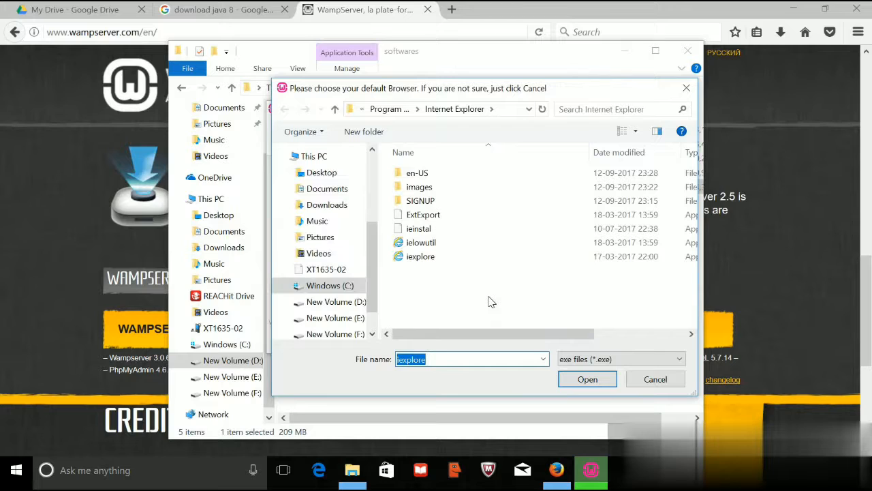
left_click(420, 261)
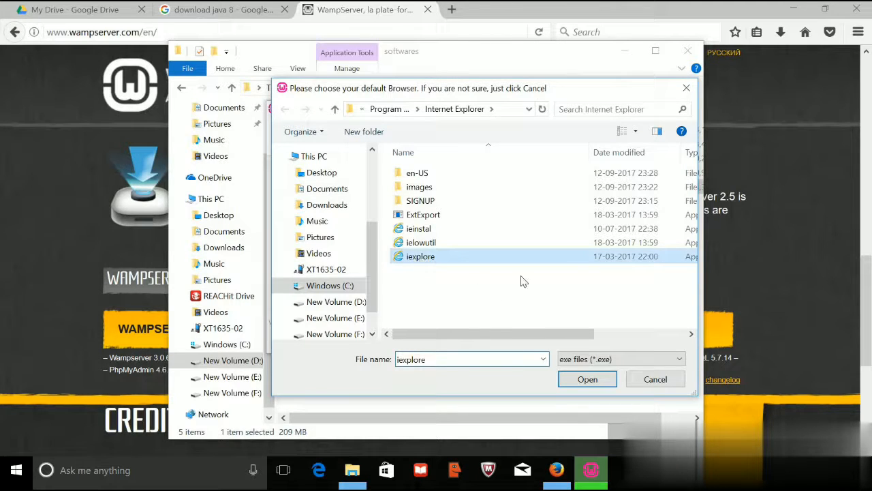
left_click(584, 381)
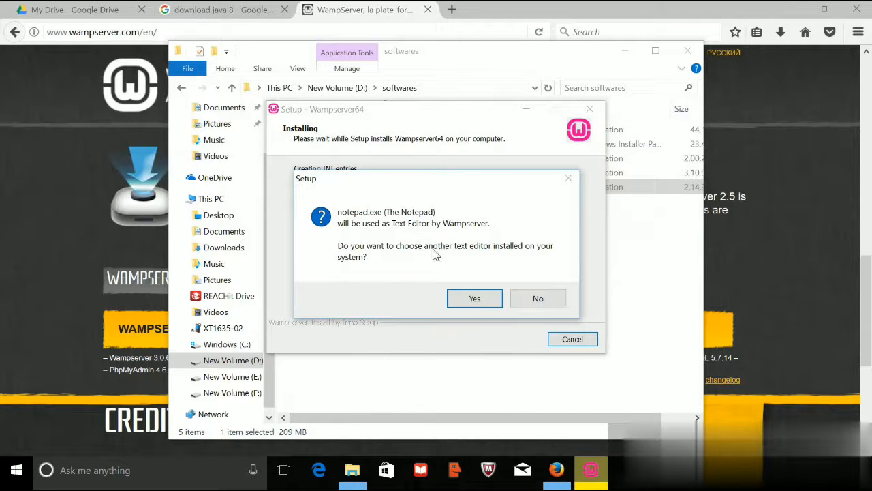
left_click(477, 298)
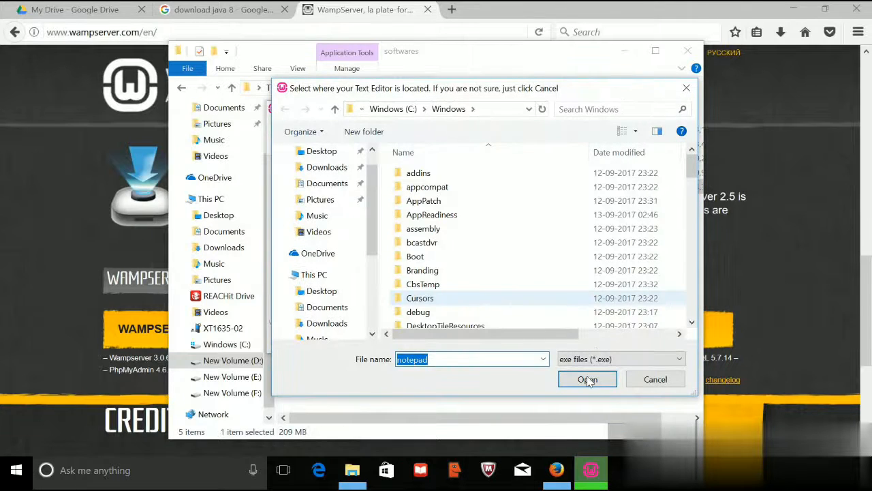
left_click(588, 380)
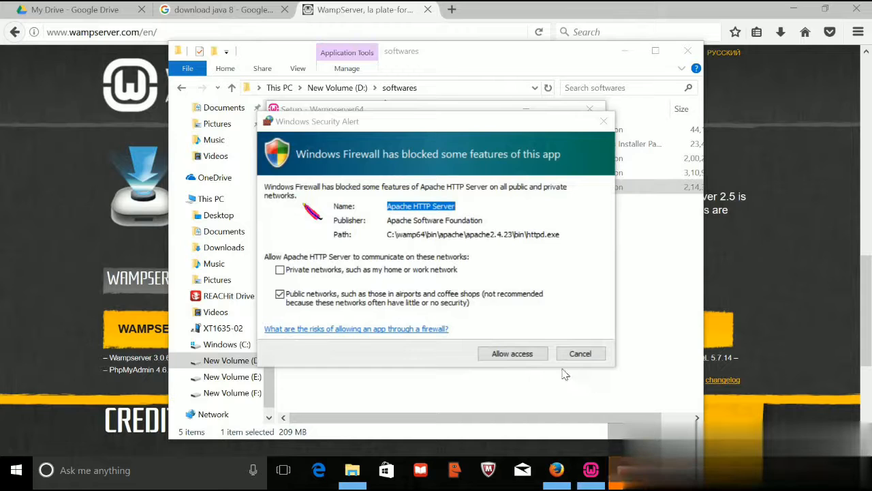
Allow Apache HTTP Server through Windows Firewall on public networks and finish the Wampserver64 setup.
left_click(523, 359)
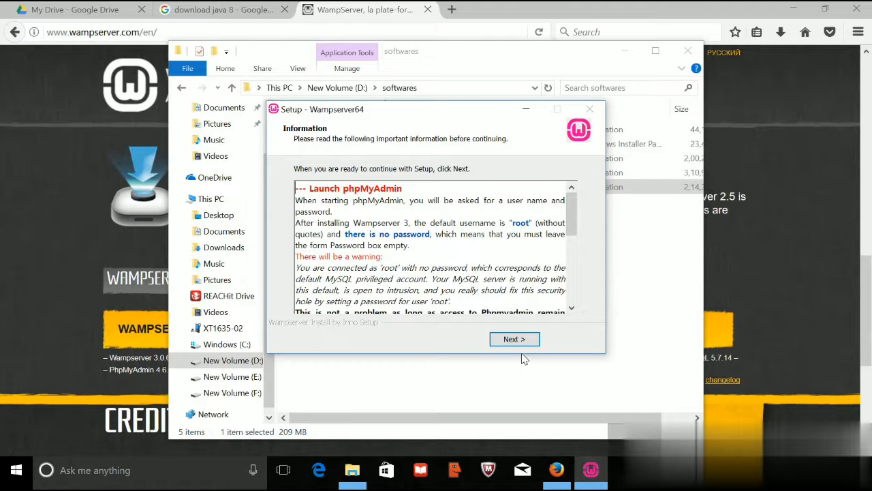
left_click(523, 344)
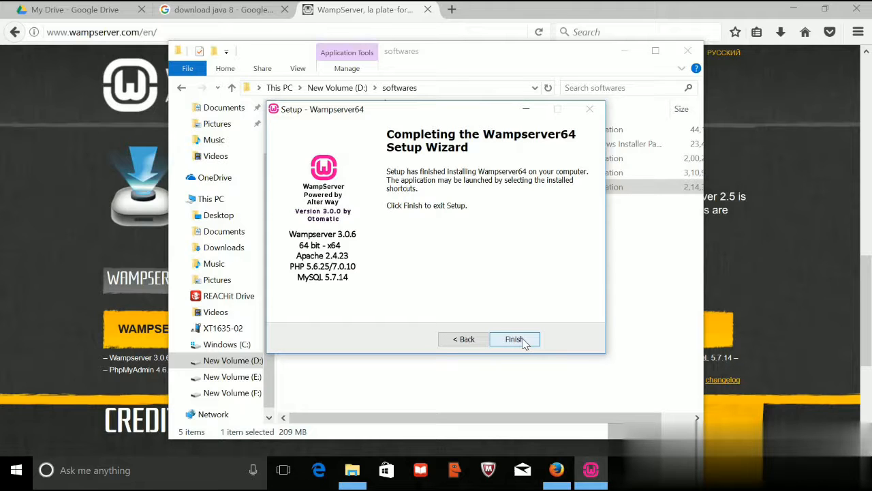
left_click(515, 339)
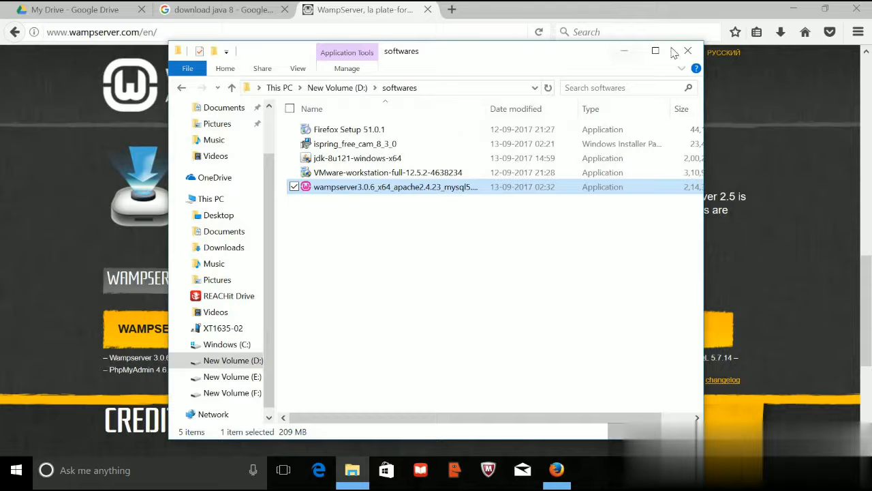
Minimize the open windows, launch Wampserver from its desktop shortcut and show the hidden notification icons.
left_click(626, 51)
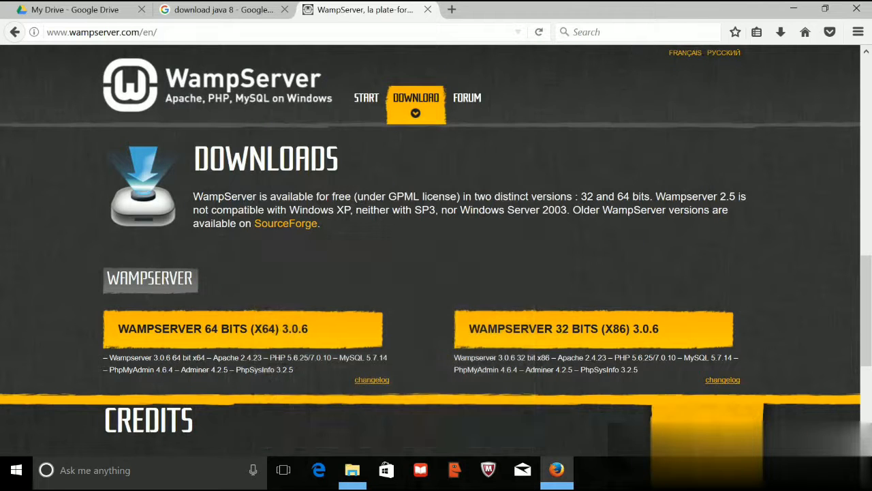
left_click(794, 10)
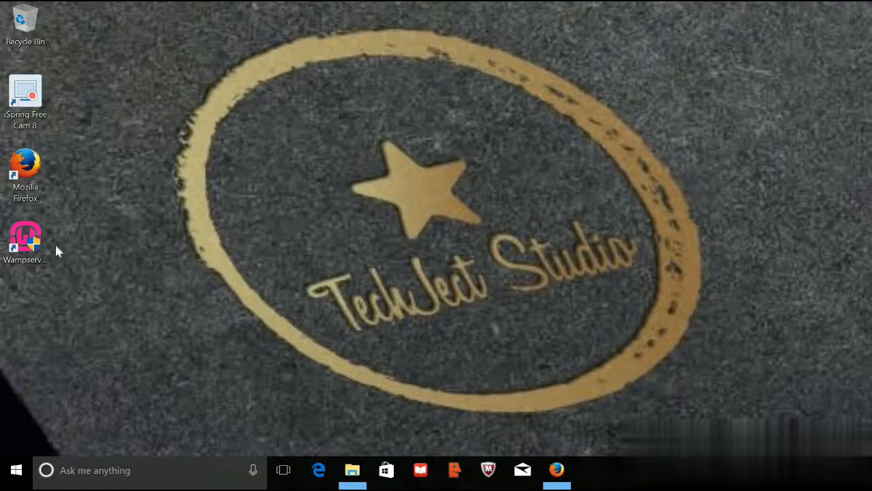
double_click(26, 251)
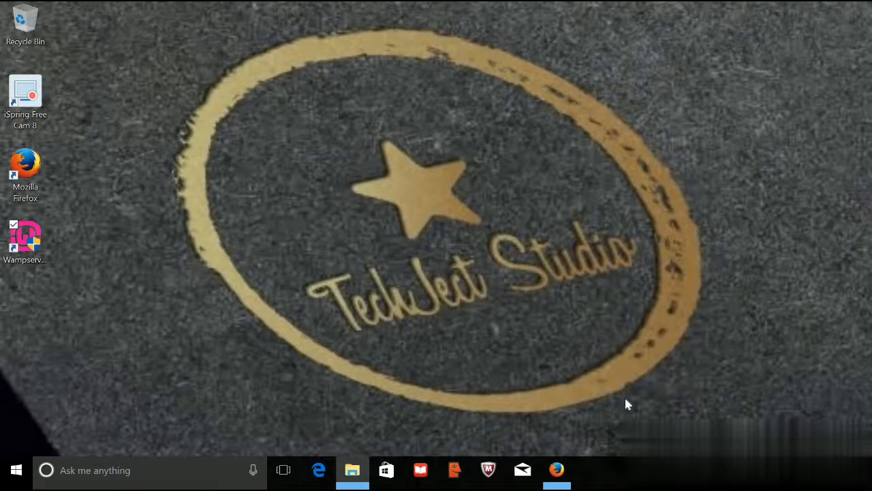
left_click(655, 470)
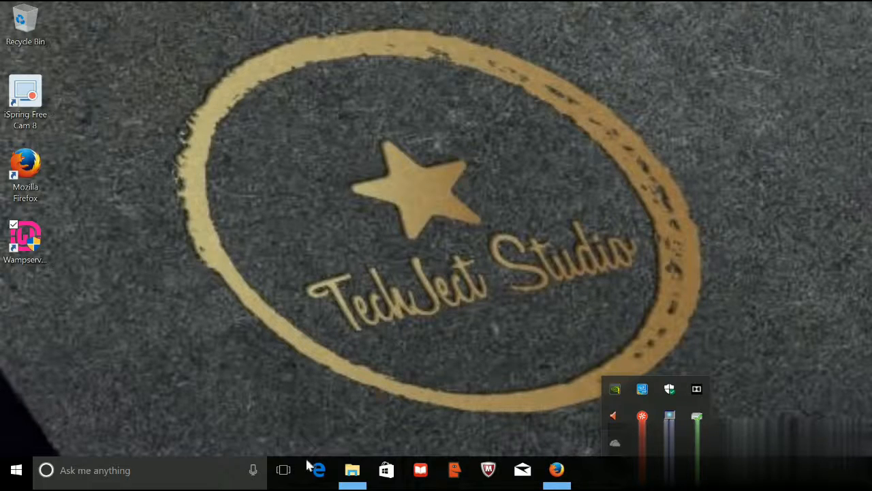
Switch to Microsoft Edge, maximize it, close the extra Start tab and load localhost.
left_click(317, 470)
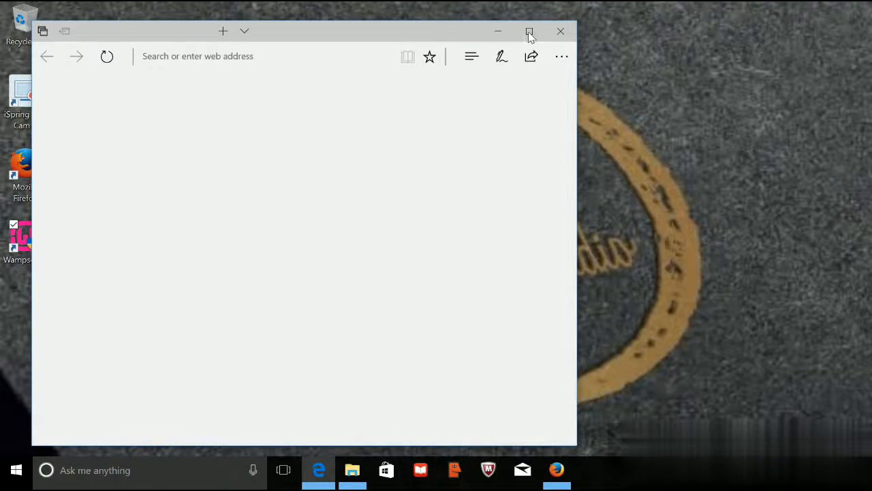
left_click(529, 32)
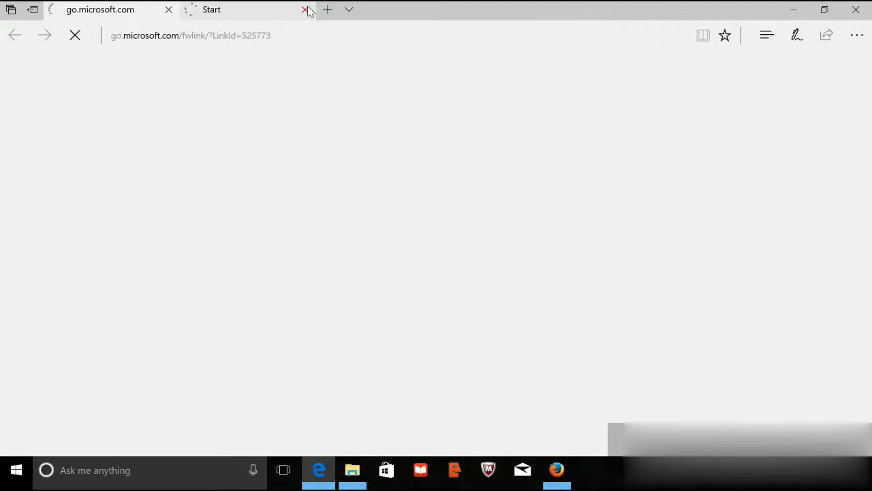
left_click(305, 10)
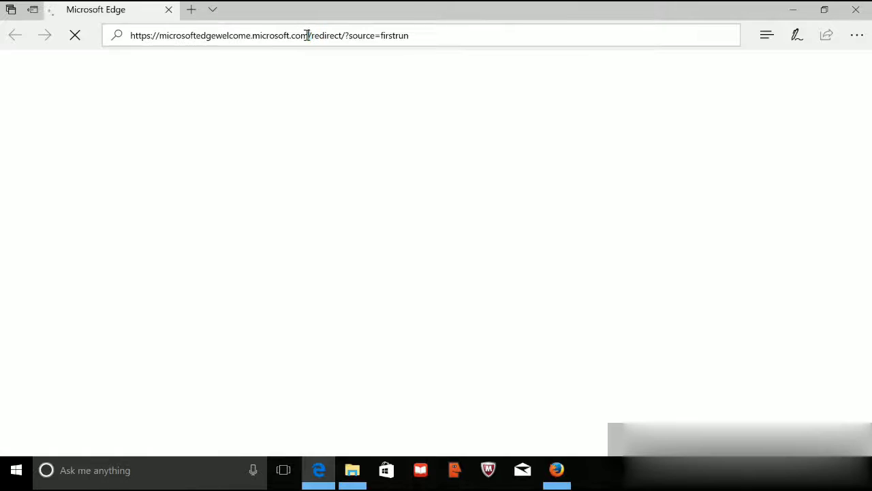
double_click(307, 35)
left_click(427, 34)
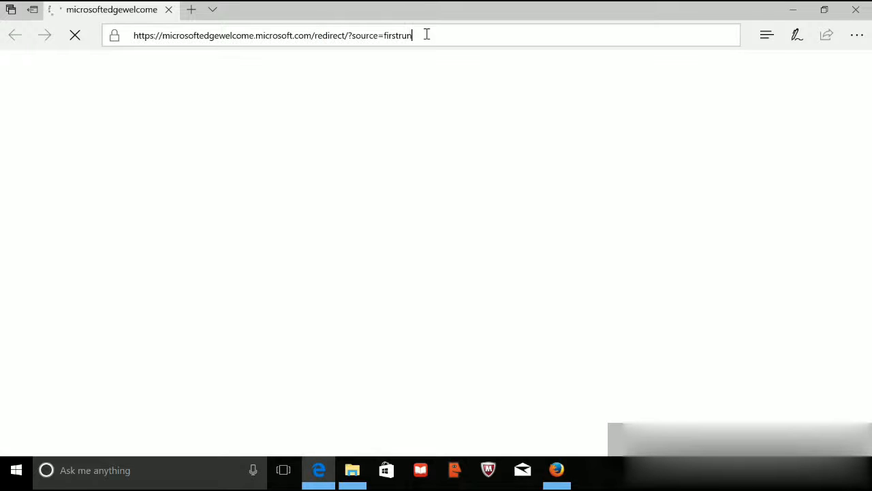
triple_click(426, 34)
key("BackSpace")
type("lo")
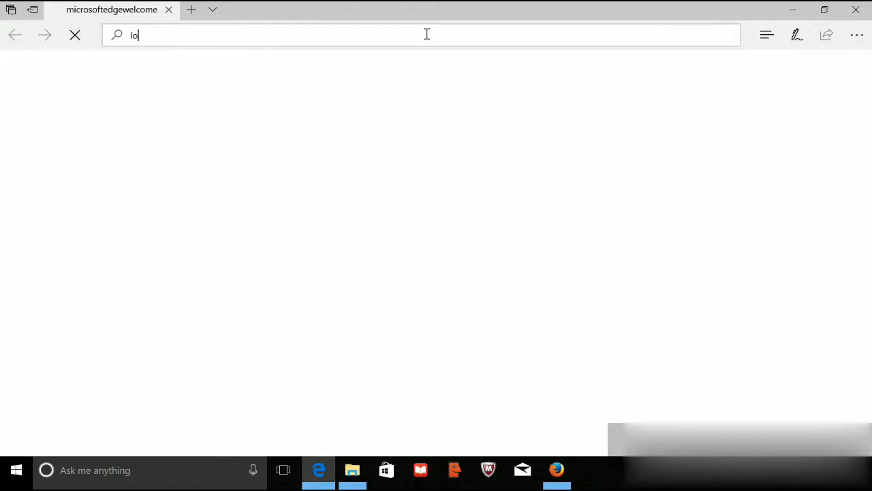
type("calhost")
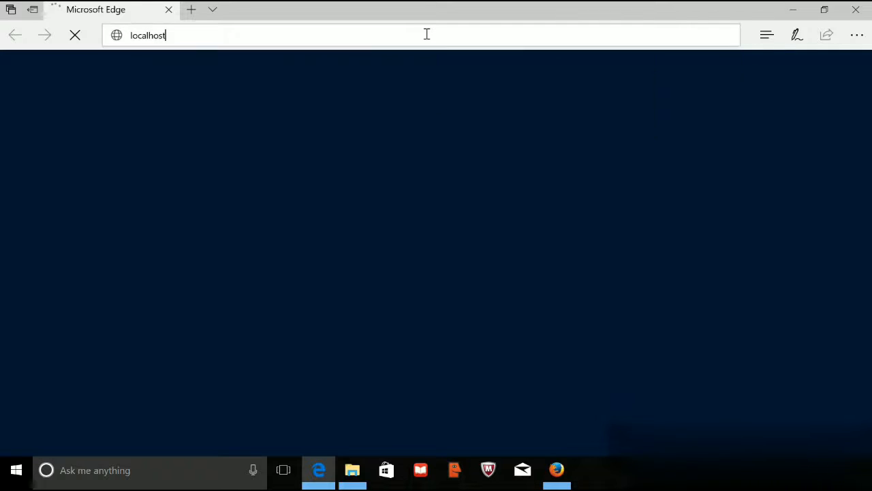
key("Return")
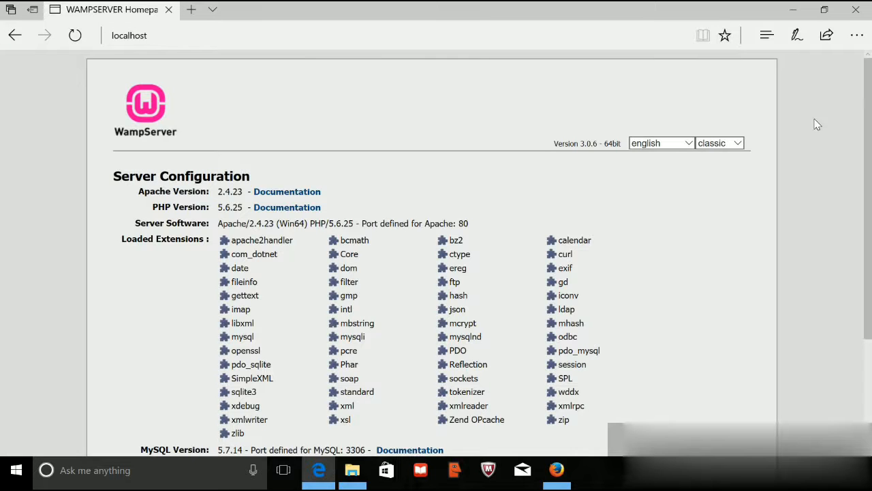
Look through the server configuration on the WampServer homepage, including loaded extensions and the MySQL version.
left_click_drag(871, 116, 870, 234)
scroll(871, 234, "up", 3)
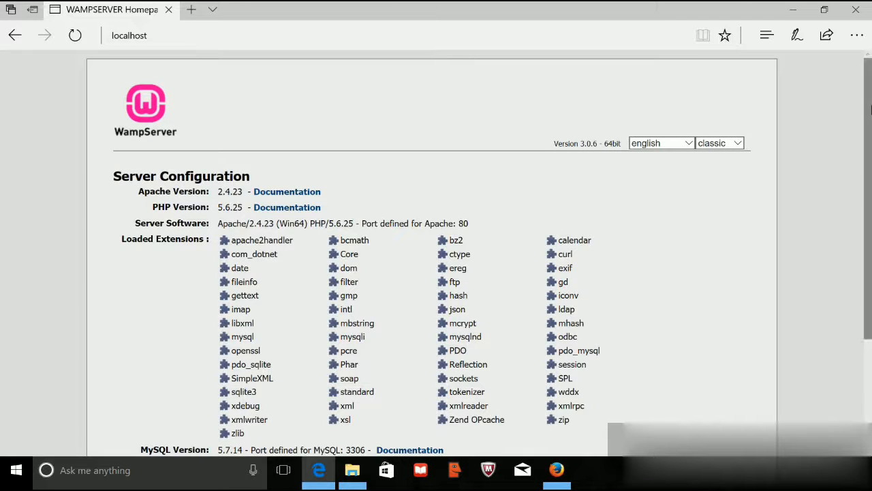
mouse_move(871, 120)
left_mouse_down()
mouse_move(871, 234)
mouse_move(871, 133)
left_mouse_up()
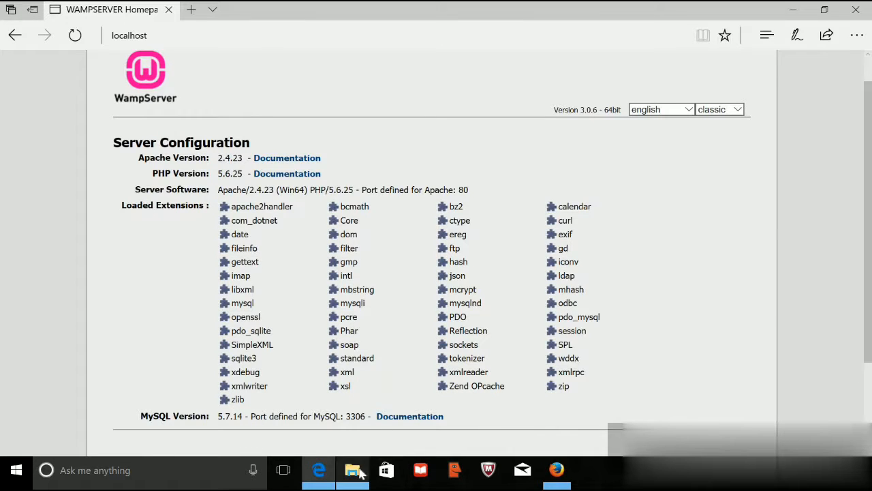
Switch to File Explorer and show the contents of the Windows (C:) drive.
left_click(354, 470)
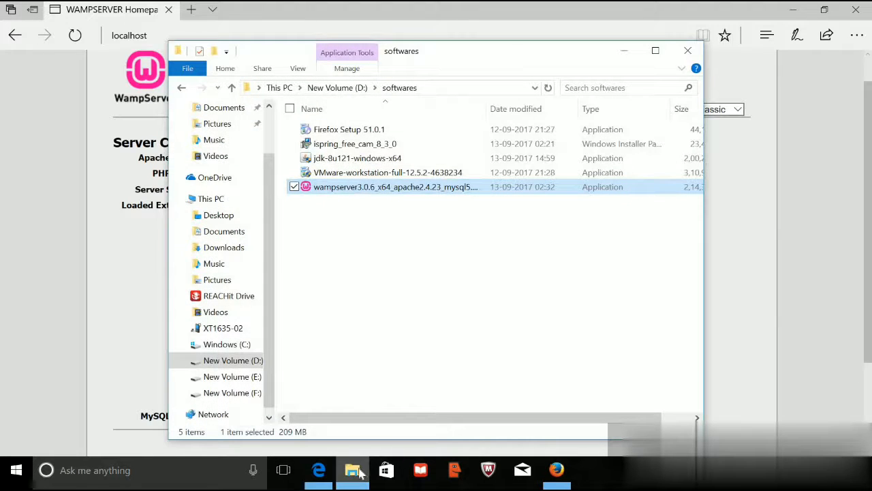
left_click(247, 346)
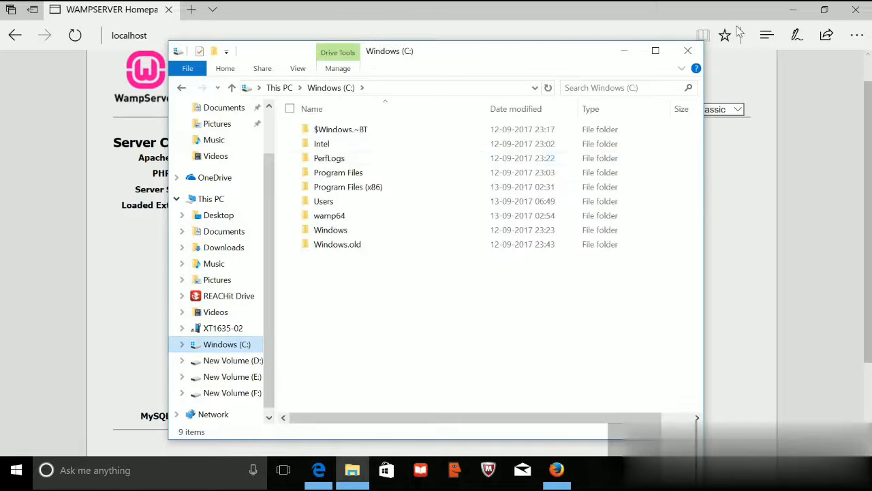
Maximize the File Explorer window and open the www folder inside wamp64.
left_click(659, 53)
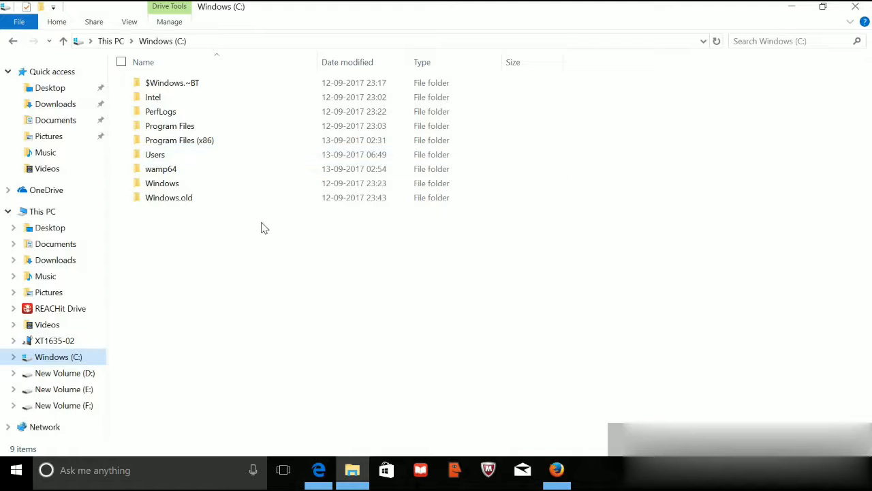
double_click(211, 171)
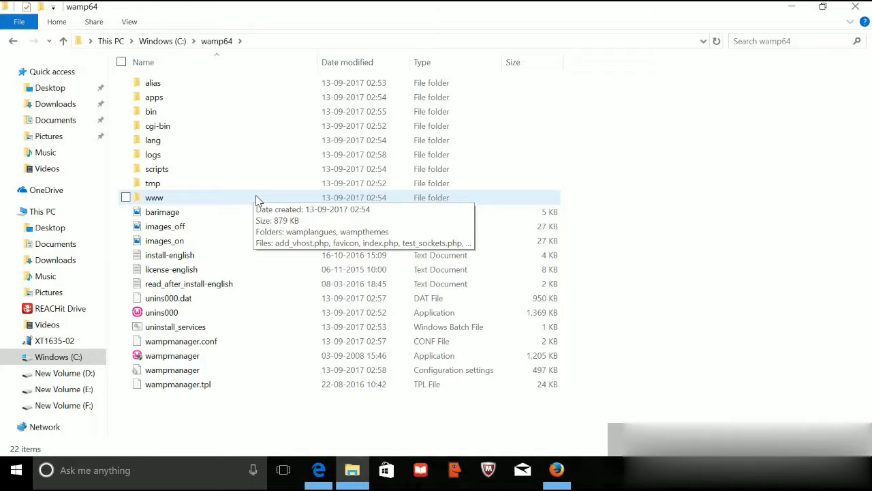
double_click(257, 198)
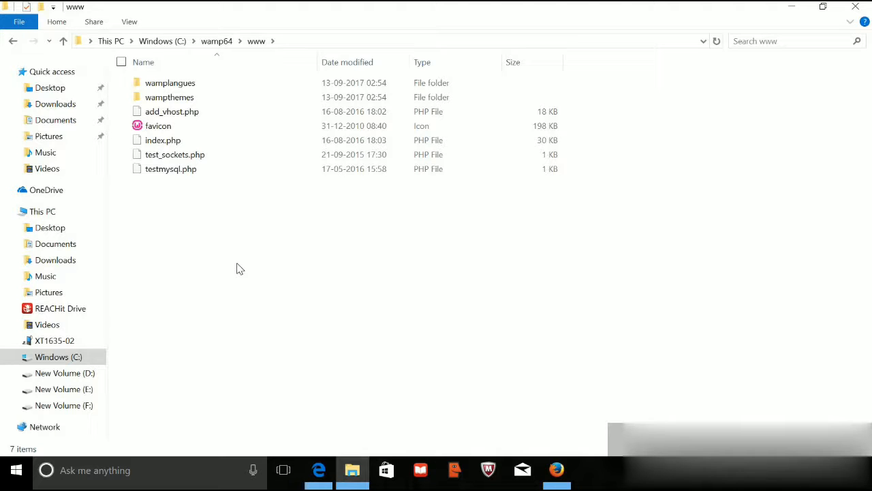
Create a folder named "html project" in the www folder and close File Explorer.
key("ctrl+shift+n")
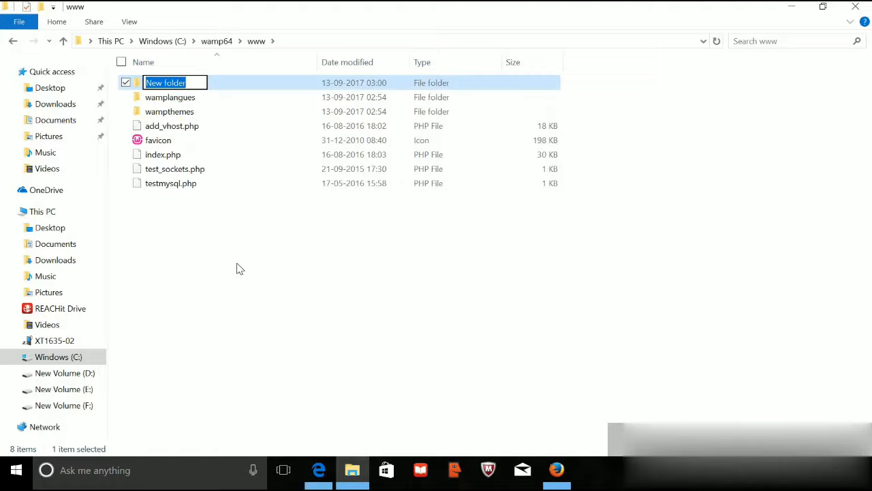
key("BackSpace")
type("htm")
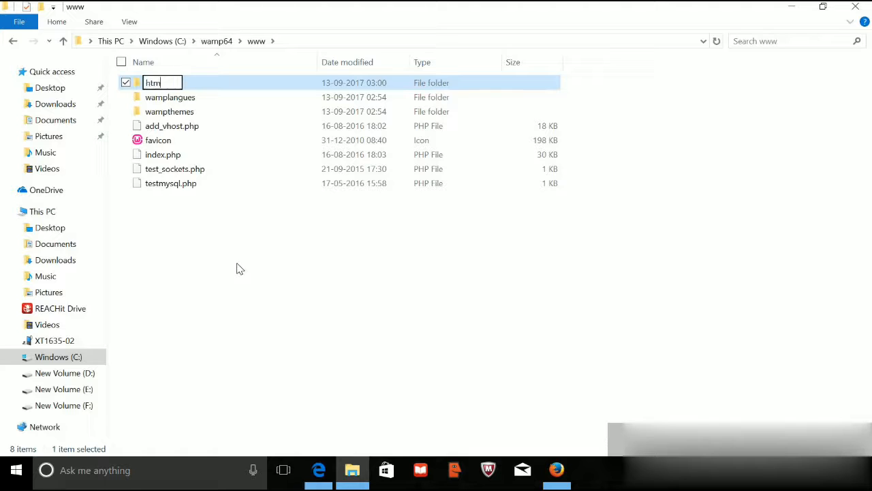
type("l project")
key("Return")
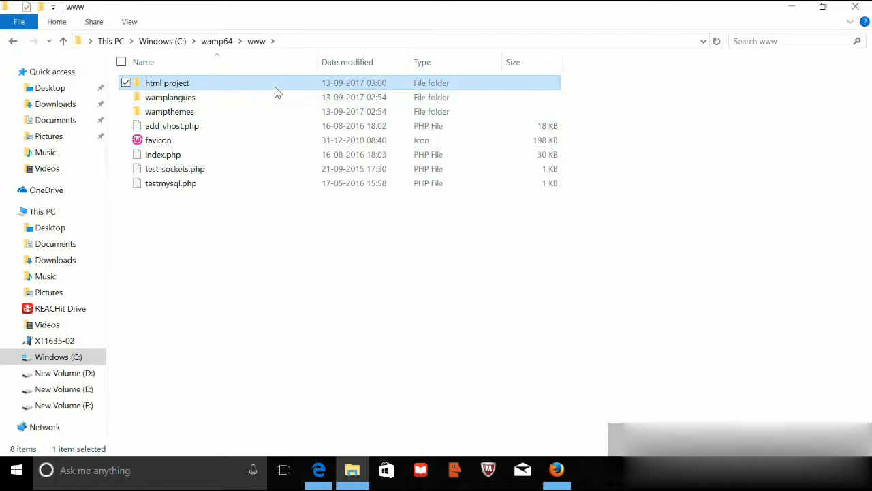
left_click(353, 317)
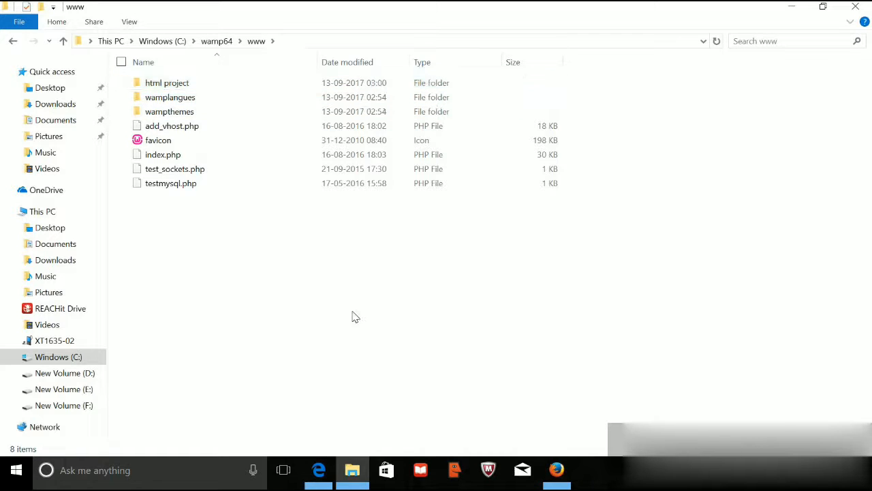
left_click(855, 9)
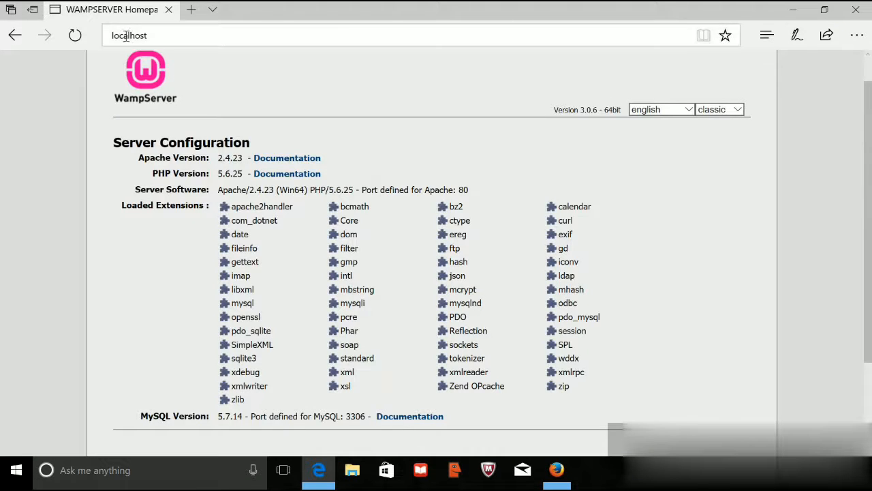
Reload the WampServer homepage, try opening html project under Your Projects, and return to the homepage.
left_click(75, 39)
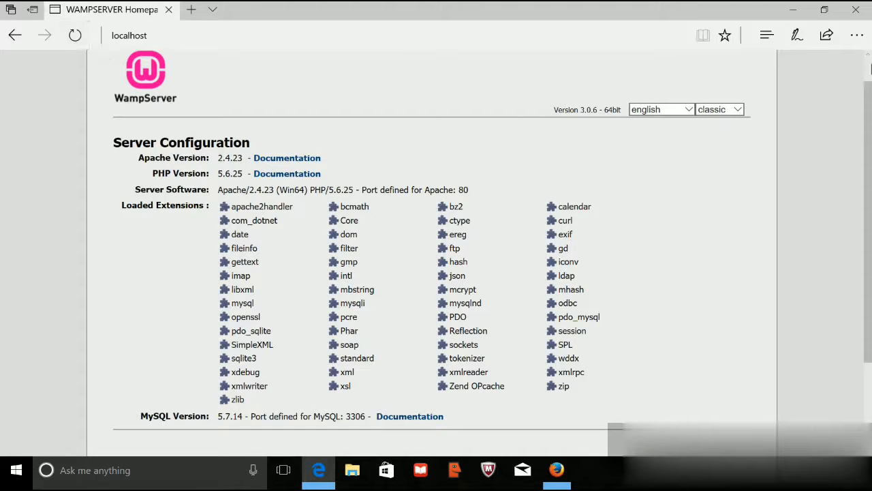
left_click_drag(871, 117, 871, 215)
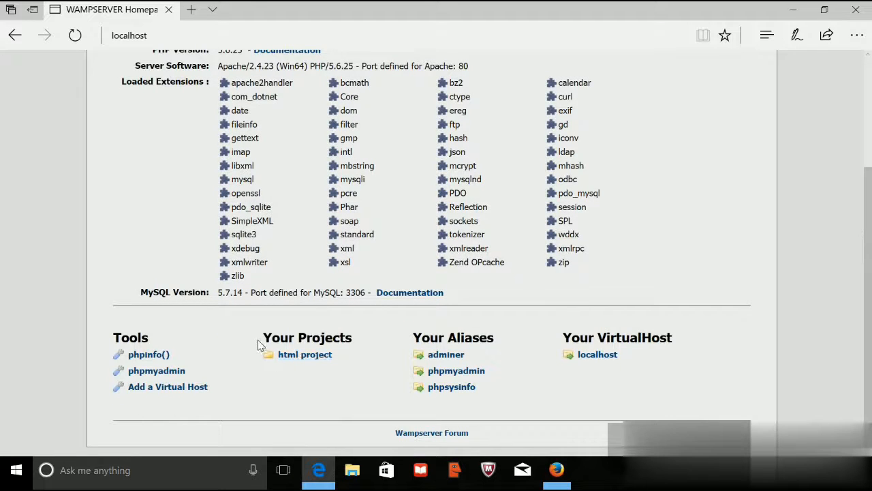
left_click(310, 360)
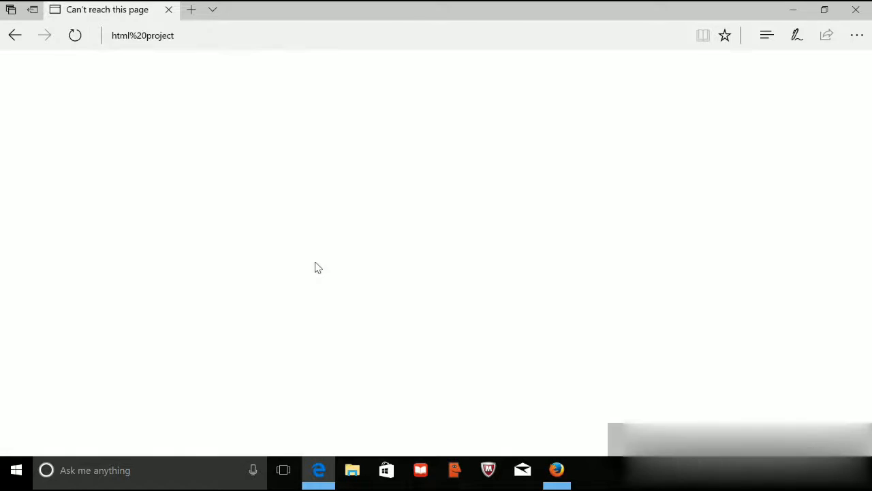
left_click(14, 35)
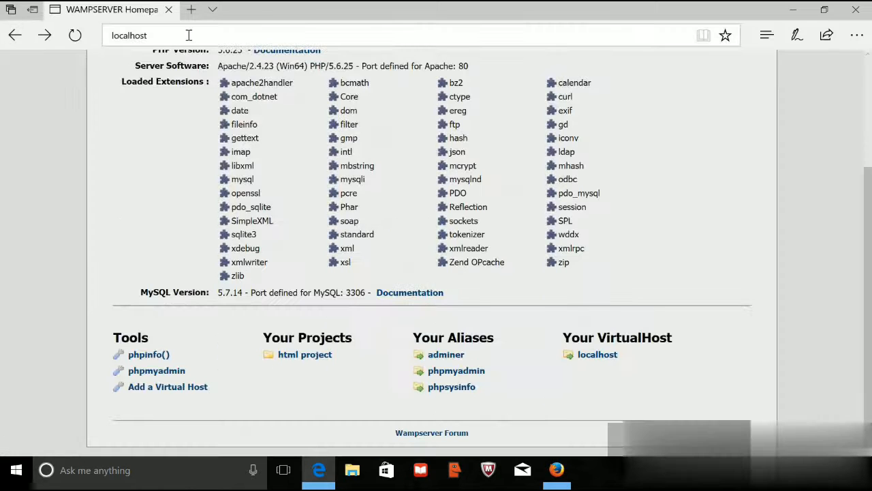
left_click(189, 36)
left_click(206, 39)
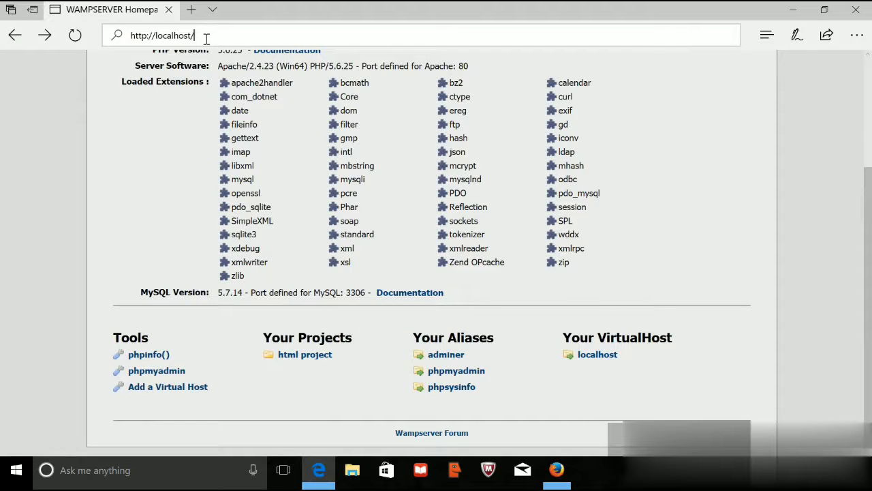
type("h")
type("tml project/")
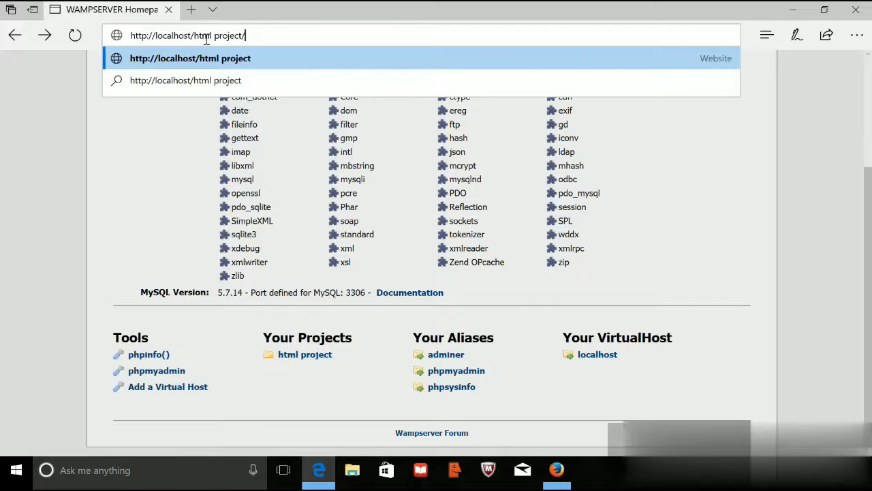
key("Return")
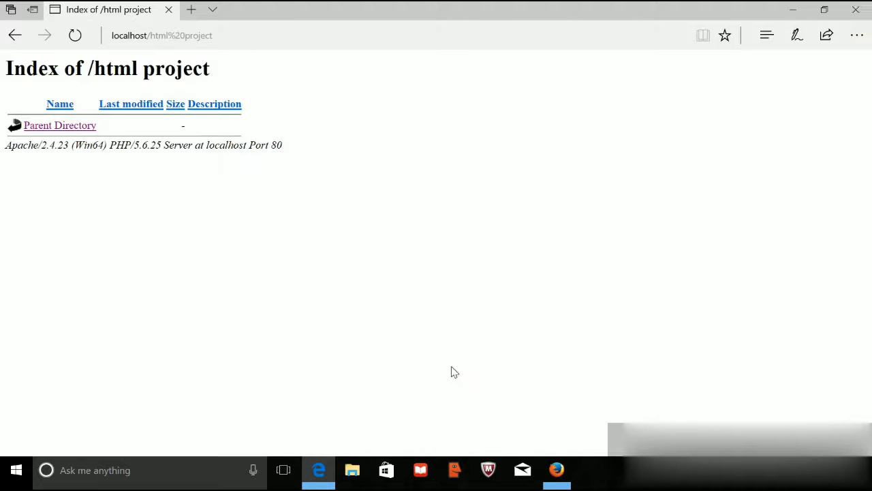
Close Microsoft Edge, show the hidden notification icons and open a File Explorer window.
left_click(847, 16)
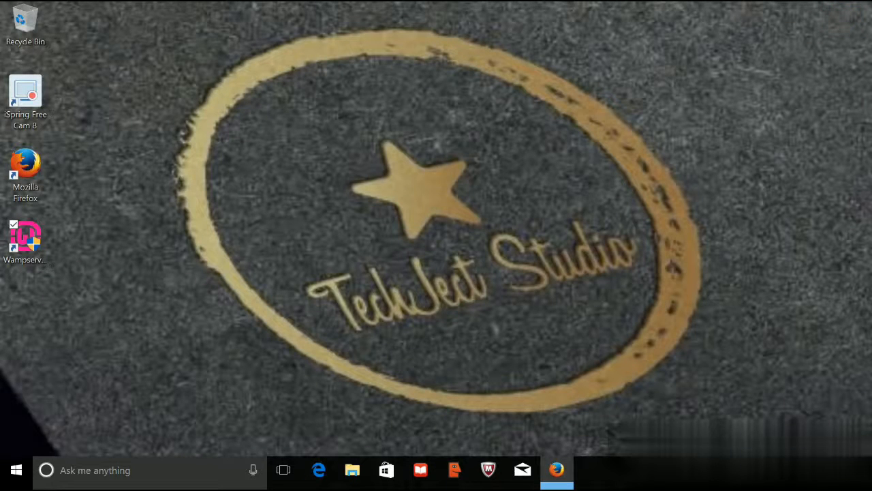
left_click(656, 470)
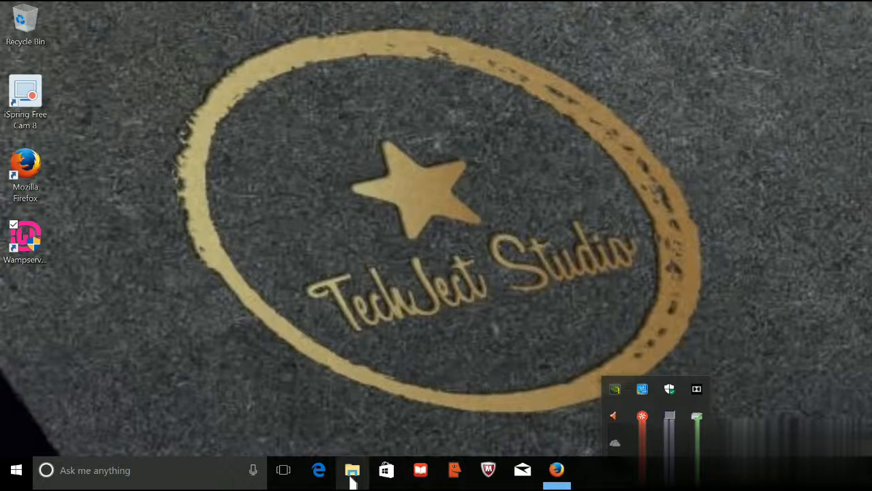
key("super+e")
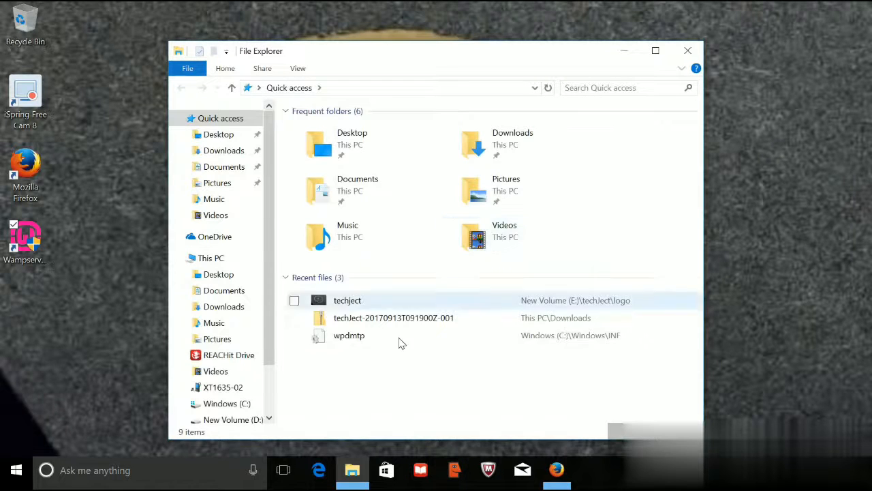
Switch to Firefox, close it with all three open tabs, and close the File Explorer window.
left_click(557, 469)
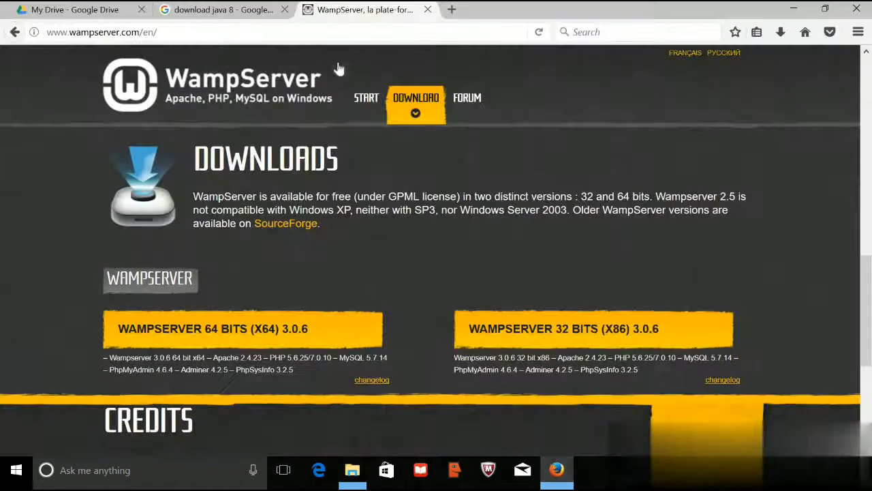
left_click(224, 10)
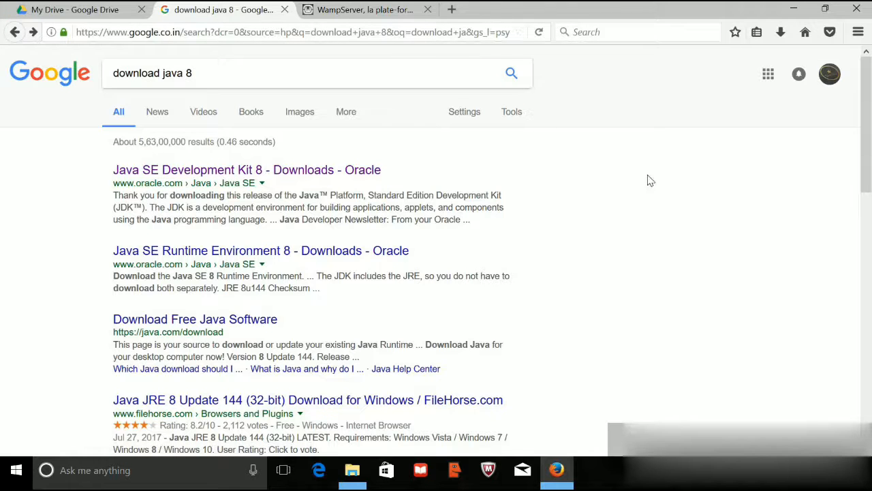
left_click(855, 13)
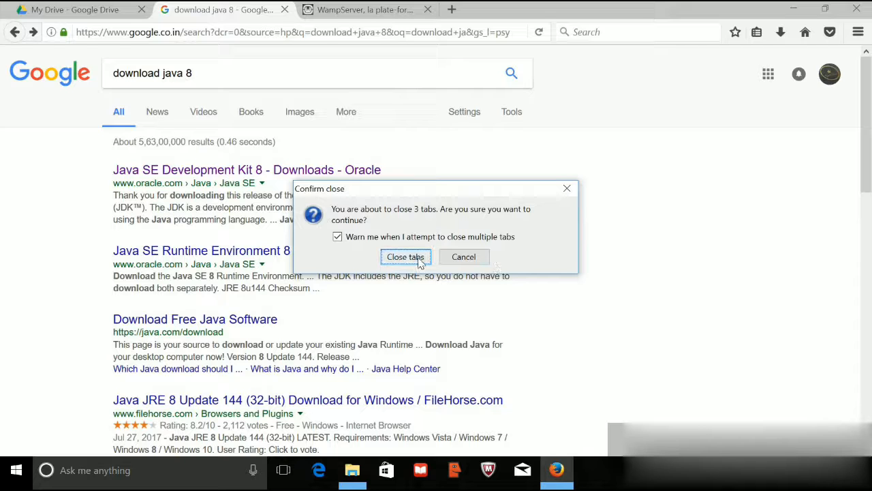
left_click(406, 257)
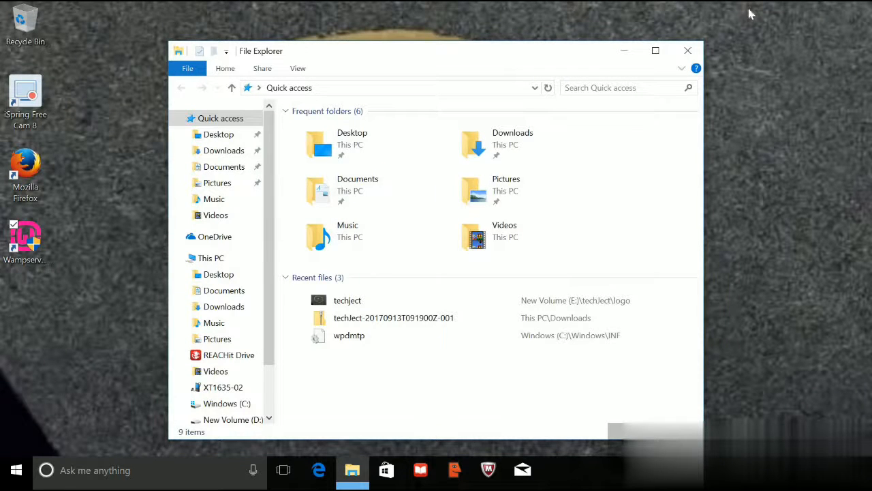
left_click(691, 53)
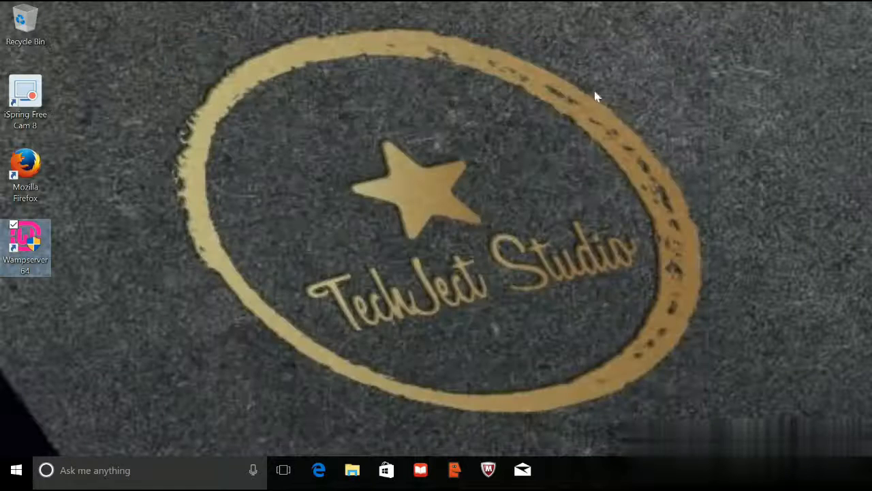